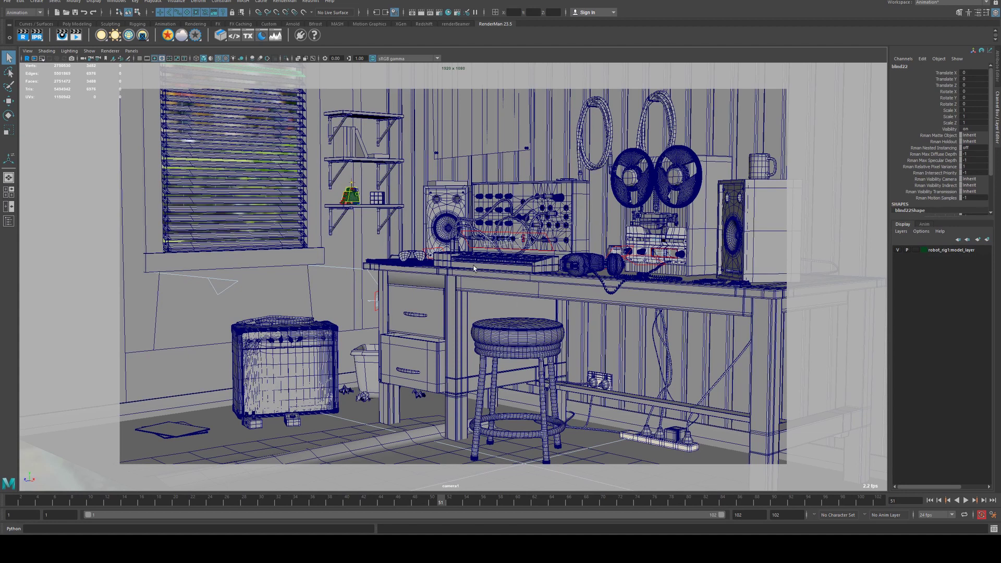
Step: Open Render Settings on RenderMan's Advanced tab and leave Statistics Level at 2
{"action": "left_click", "coordinate": [394, 12]}
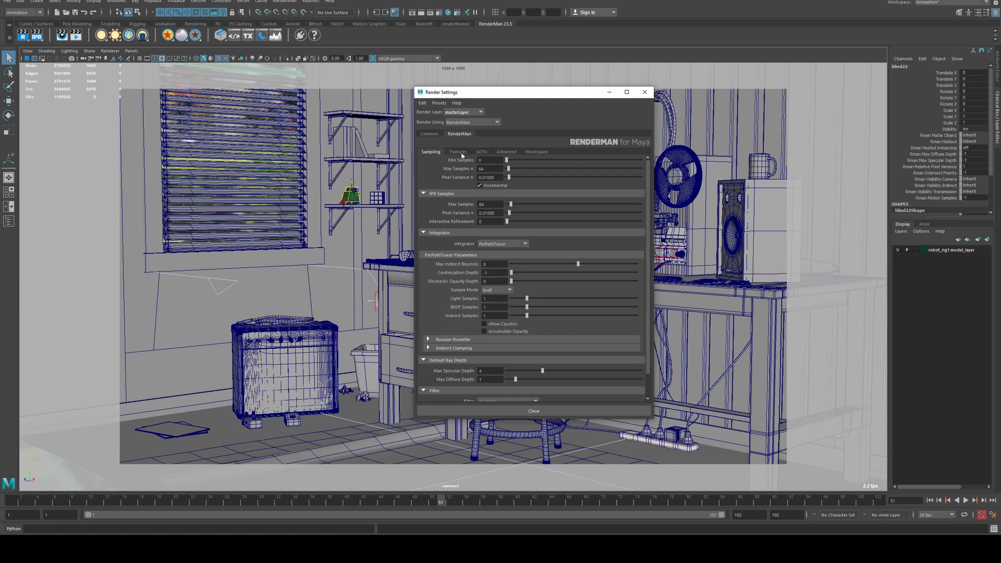
{"action": "left_click", "coordinate": [507, 152]}
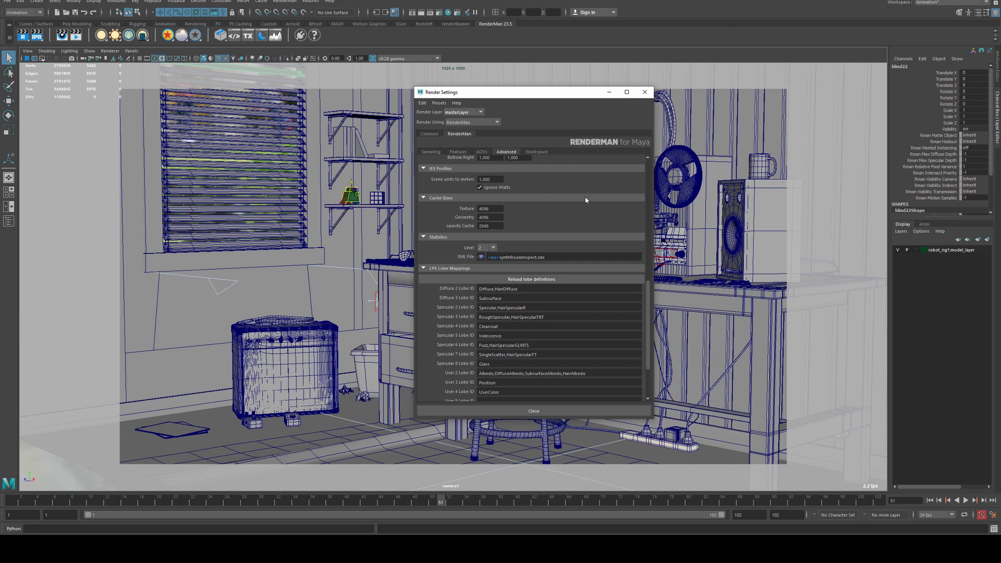
{"action": "scroll", "coordinate": [599, 219], "scroll_direction": "up", "scroll_amount": 5}
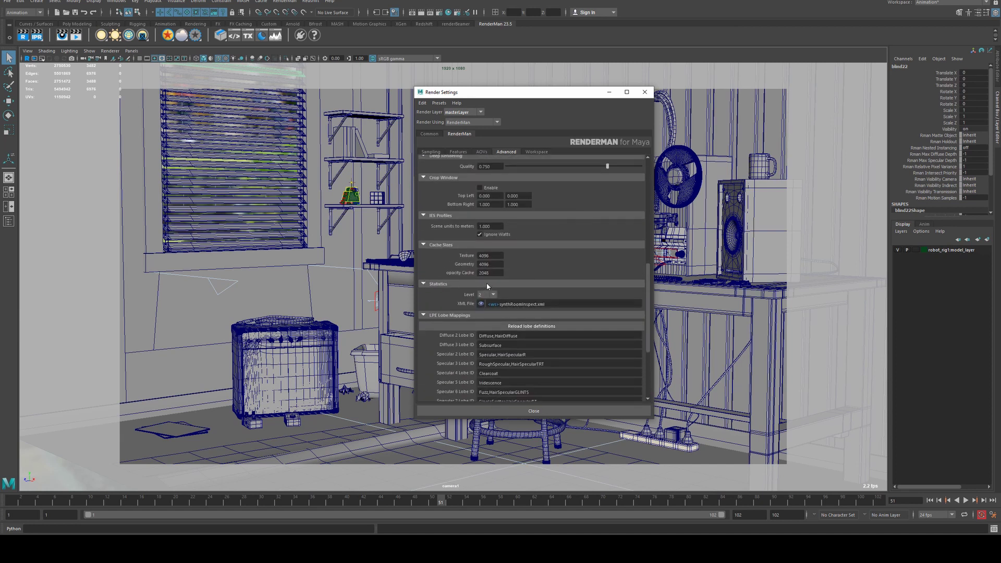
{"action": "left_click", "coordinate": [494, 295]}
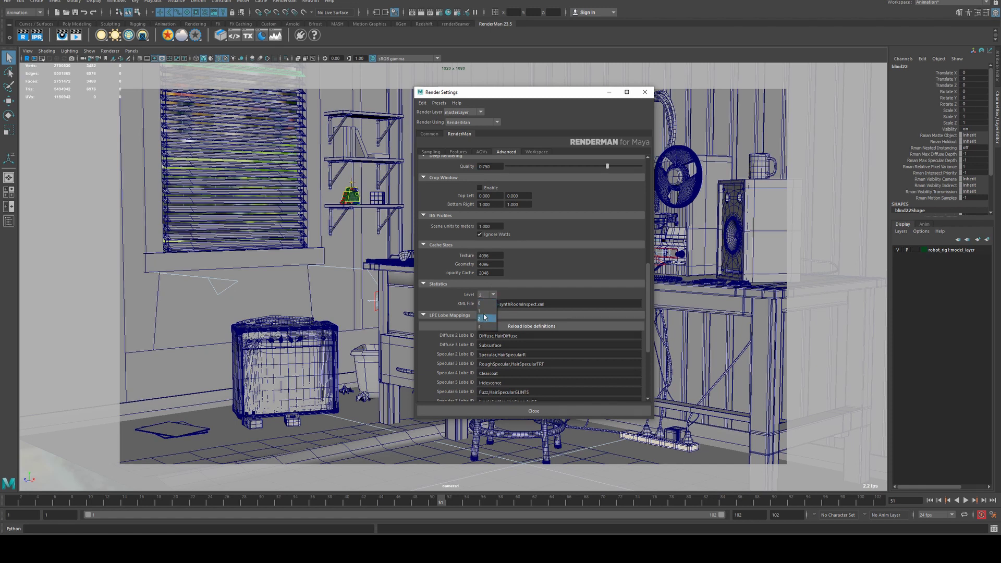
{"action": "left_click", "coordinate": [510, 289]}
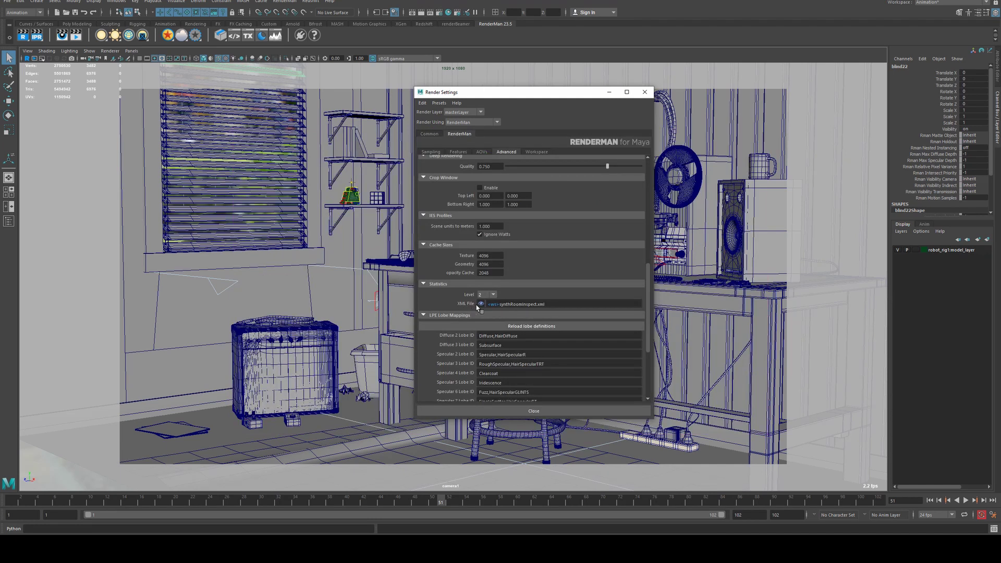
Step: Reveal the XML File's full path, restore its keyword form, and check the available path keywords
{"action": "left_click", "coordinate": [480, 305]}
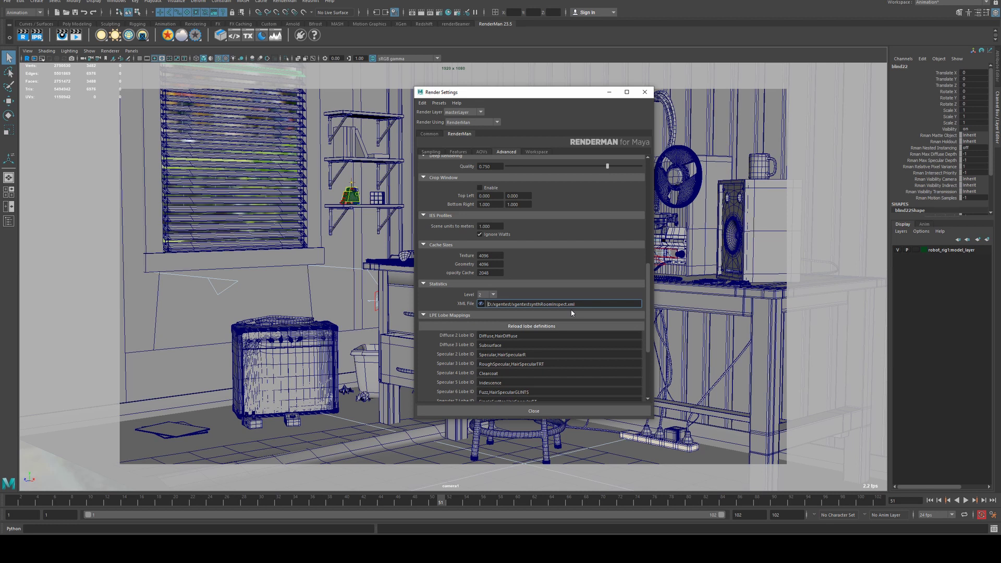
{"action": "left_click", "coordinate": [480, 304]}
{"action": "right_click", "coordinate": [551, 305]}
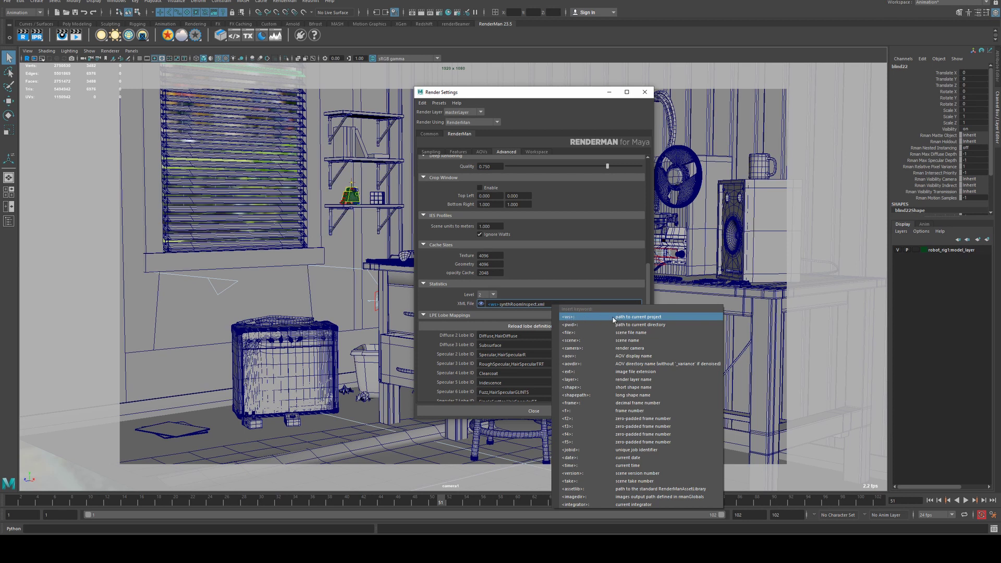
{"action": "left_click", "coordinate": [613, 318]}
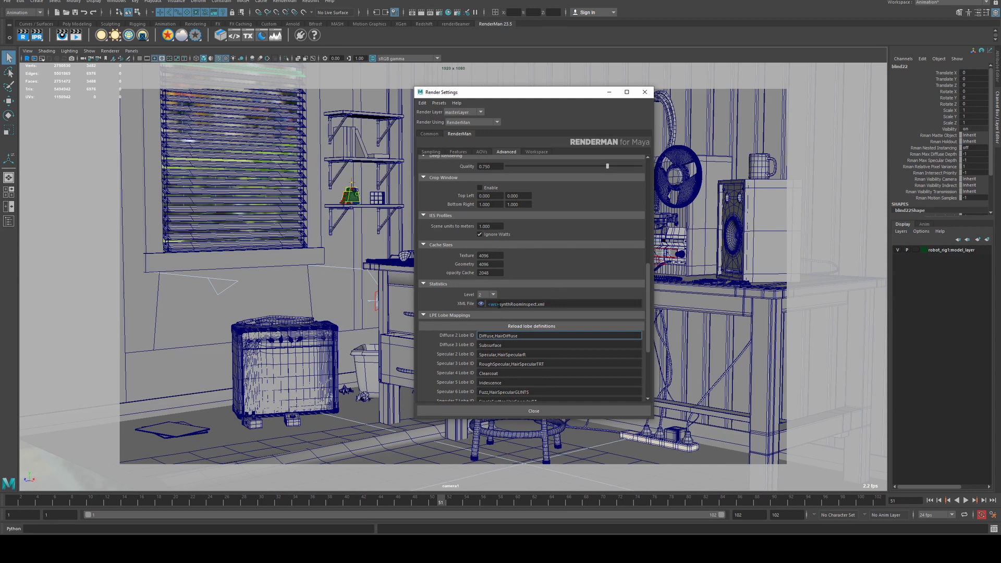
Step: Select the synthRoomInspect name and then the xml extension in the XML file path
{"action": "left_click_drag", "start_coordinate": [499, 304], "coordinate": [543, 305]}
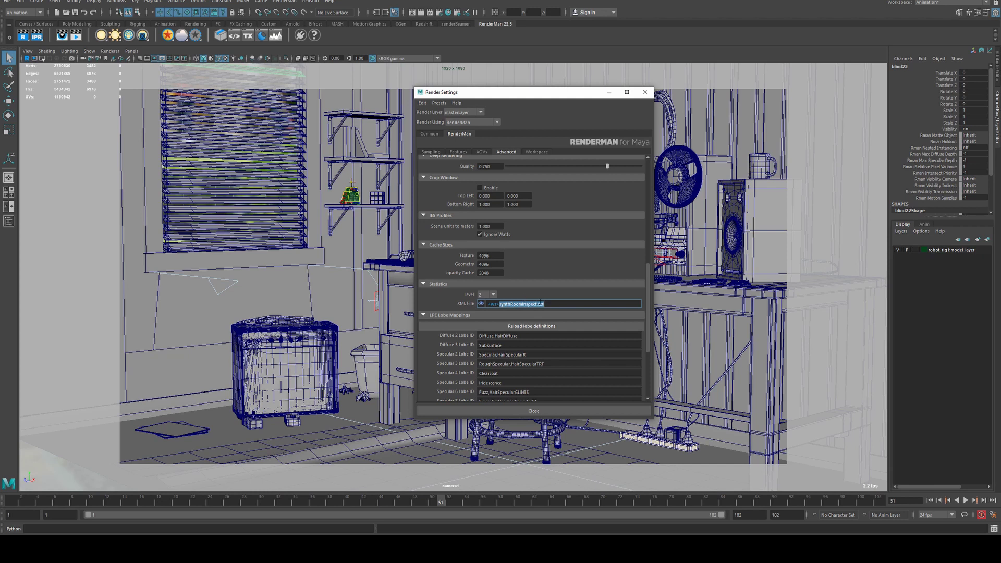
{"action": "key", "text": "Right"}
{"action": "double_click", "coordinate": [538, 304]}
Step: Close Render Settings and find the xgentestsynthRoomInspect XML file in D:\xgentest in File Explorer
{"action": "left_click", "coordinate": [533, 411]}
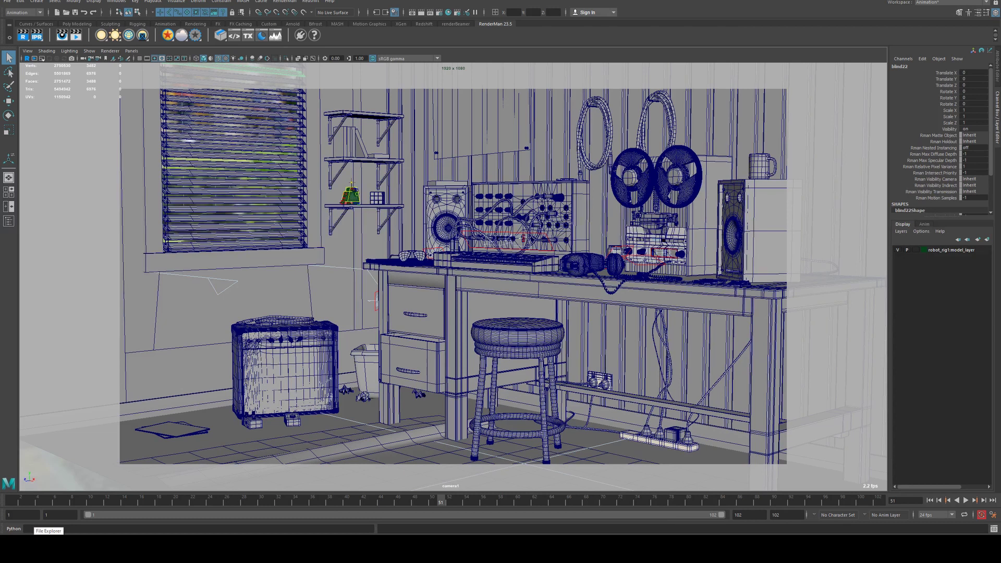
{"action": "left_click", "coordinate": [49, 544]}
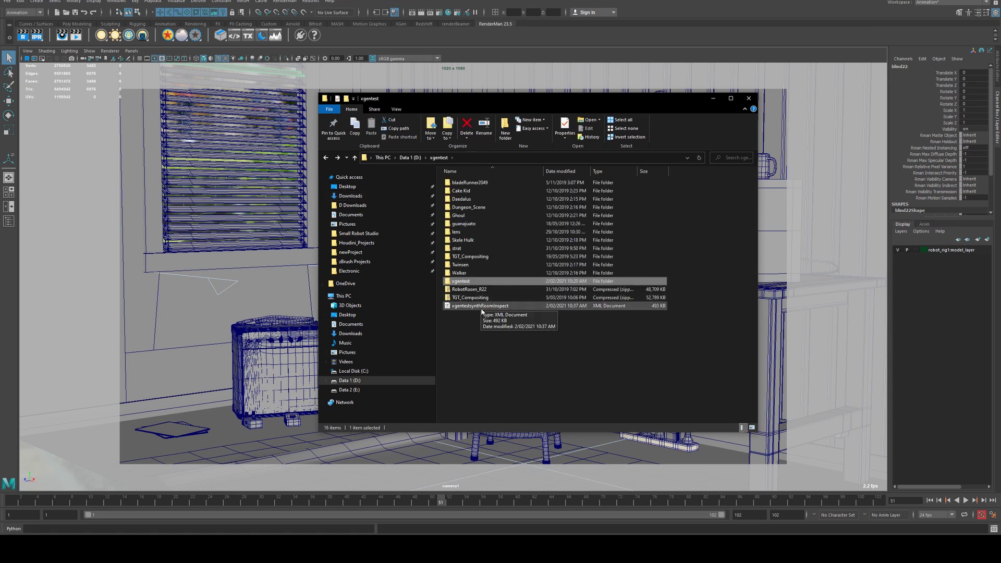
{"action": "left_click", "coordinate": [465, 306]}
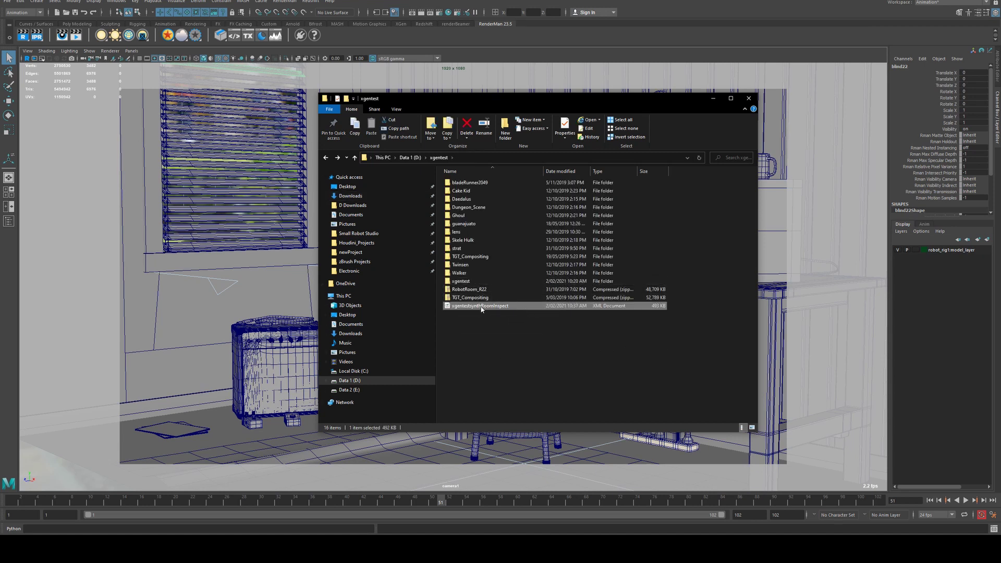
{"action": "left_click", "coordinate": [466, 315]}
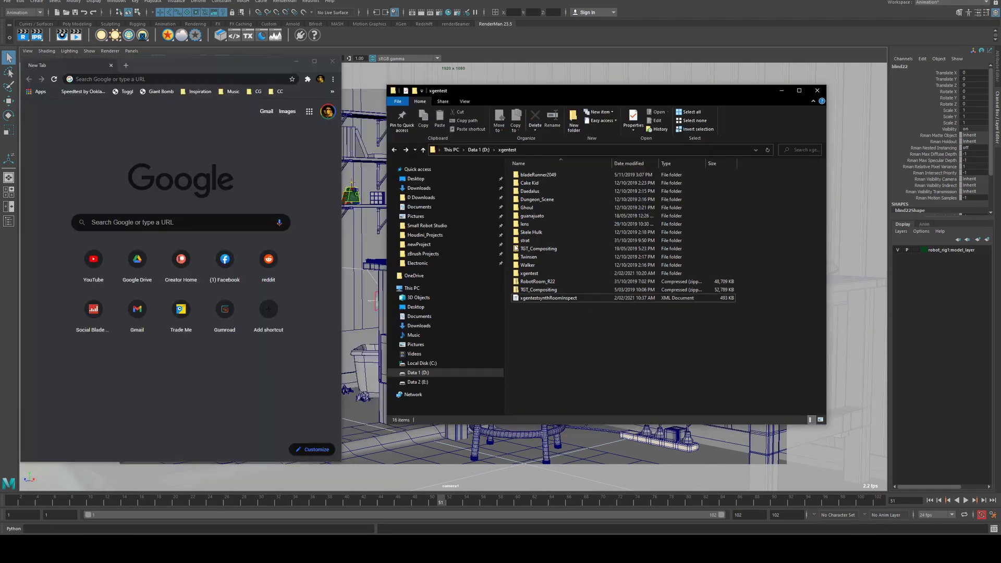
Step: Drop xgentestsynthRoomInspect.xml into a Chrome tab, load it, and maximize the window
{"action": "left_click_drag", "start_coordinate": [547, 297], "coordinate": [102, 80]}
{"action": "key", "text": "Return"}
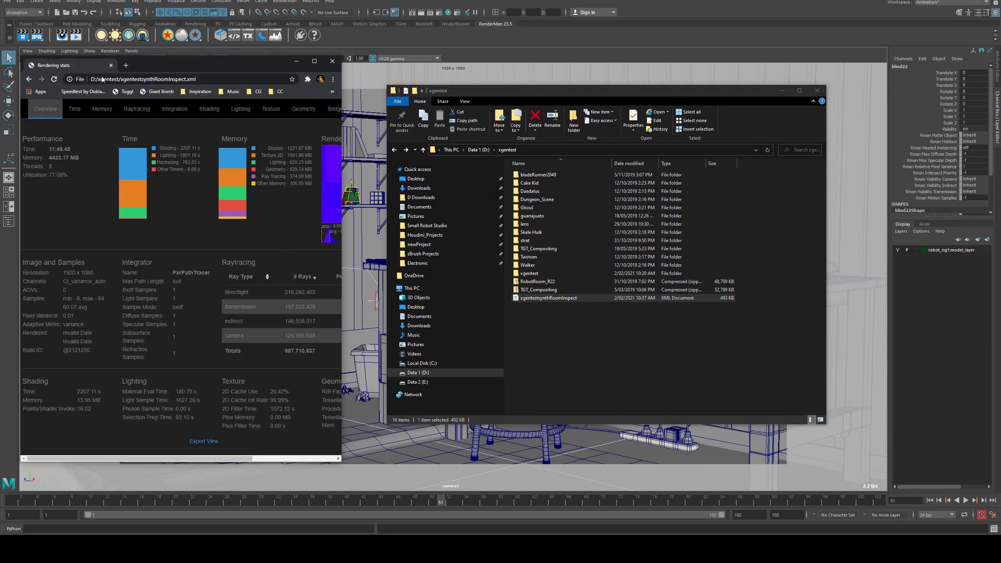
{"action": "left_click", "coordinate": [314, 61]}
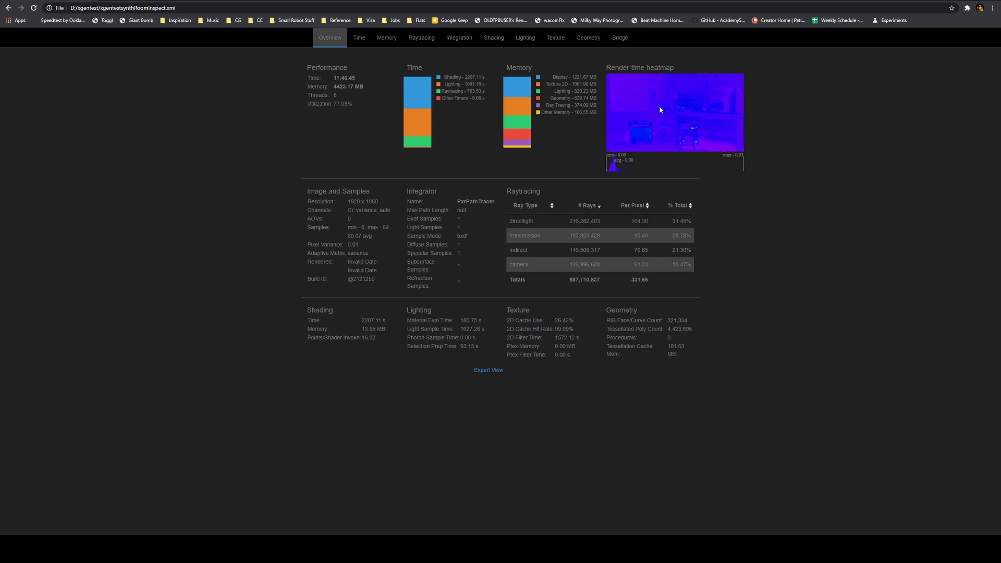
{"action": "left_click", "coordinate": [421, 44]}
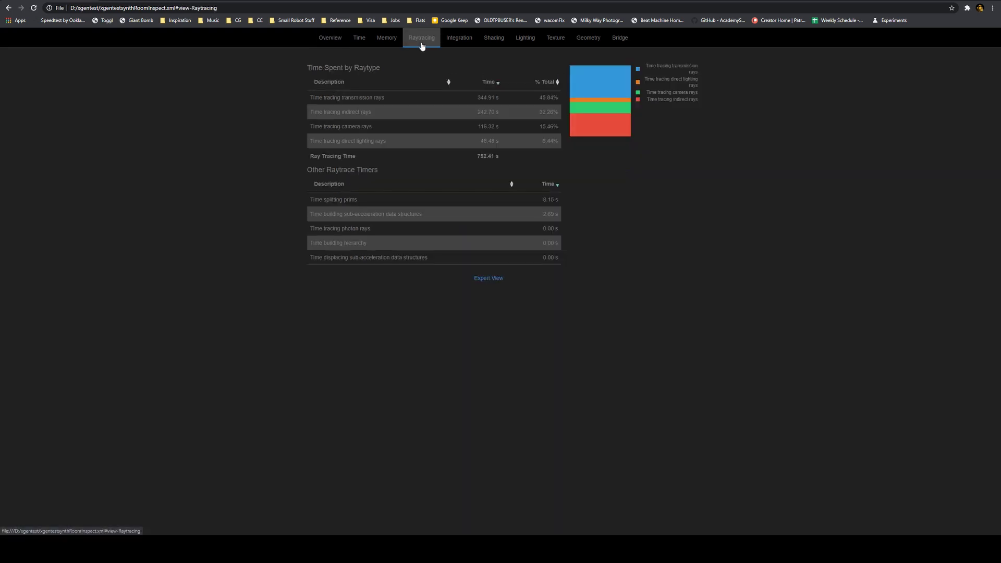
{"action": "left_click", "coordinate": [459, 38]}
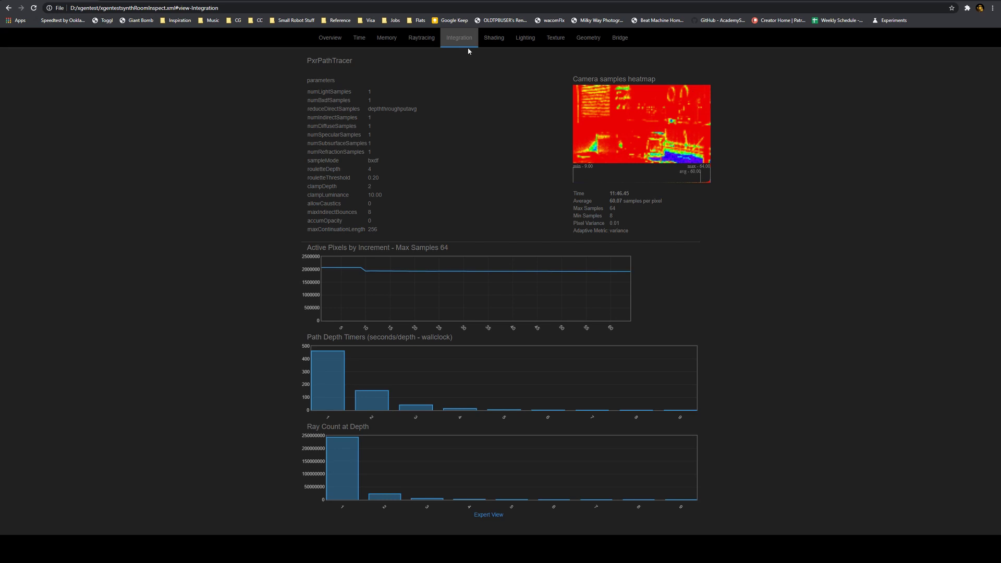
{"action": "key", "text": "alt+Left"}
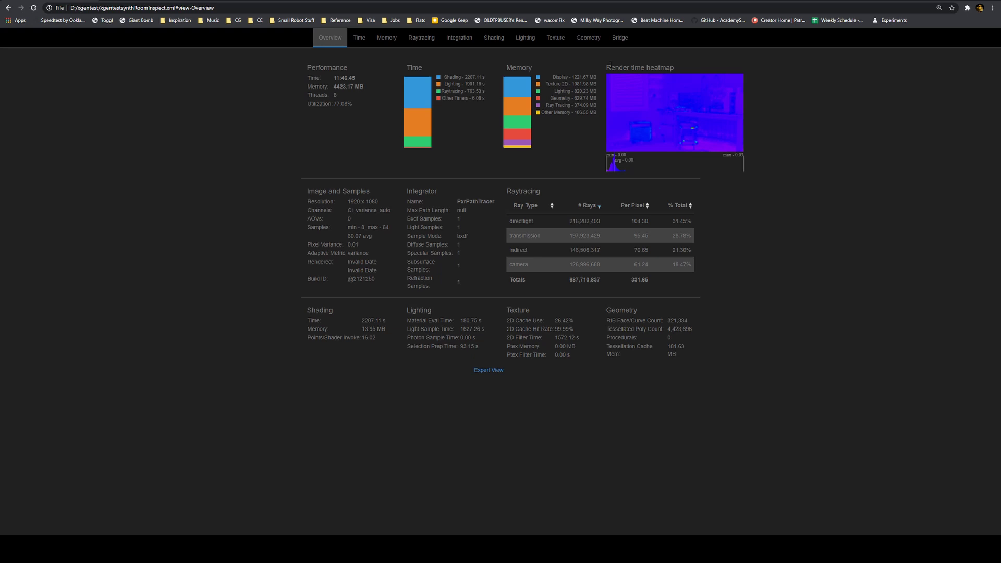
{"action": "left_click_drag", "start_coordinate": [608, 65], "coordinate": [735, 130]}
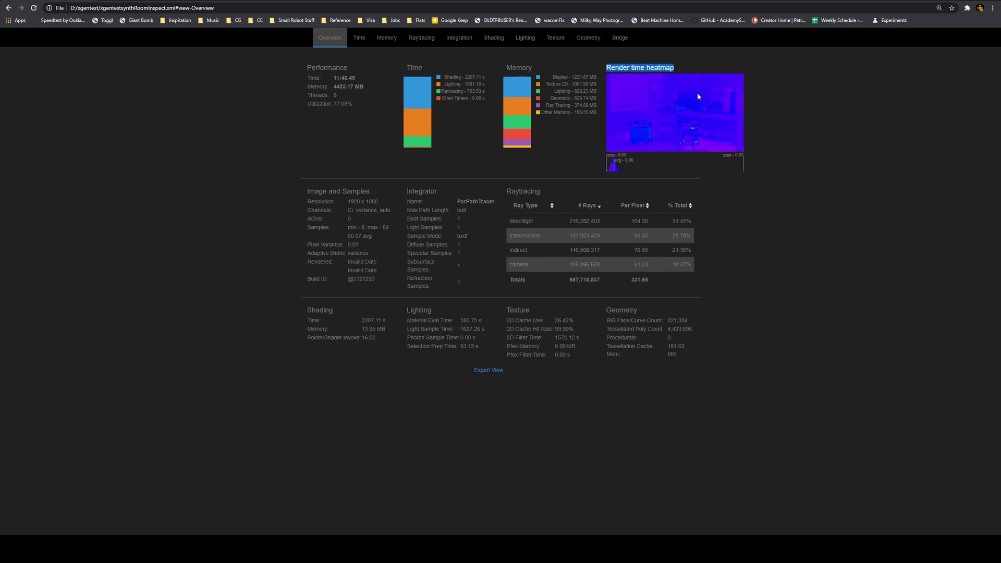
{"action": "left_click", "coordinate": [693, 119]}
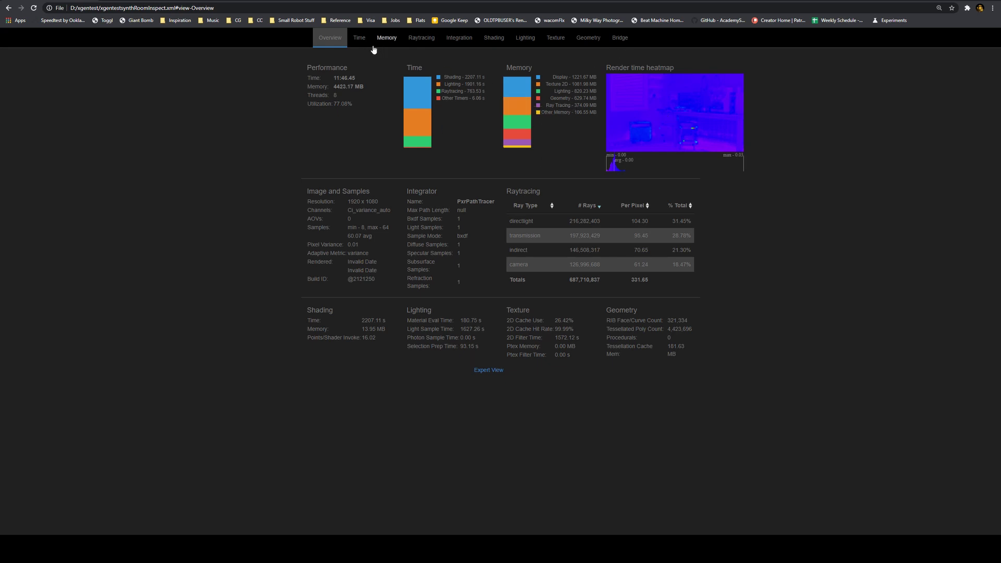
Step: On the Time tab, expand the Lighting timer and highlight its Light Samples time
{"action": "left_click", "coordinate": [359, 37]}
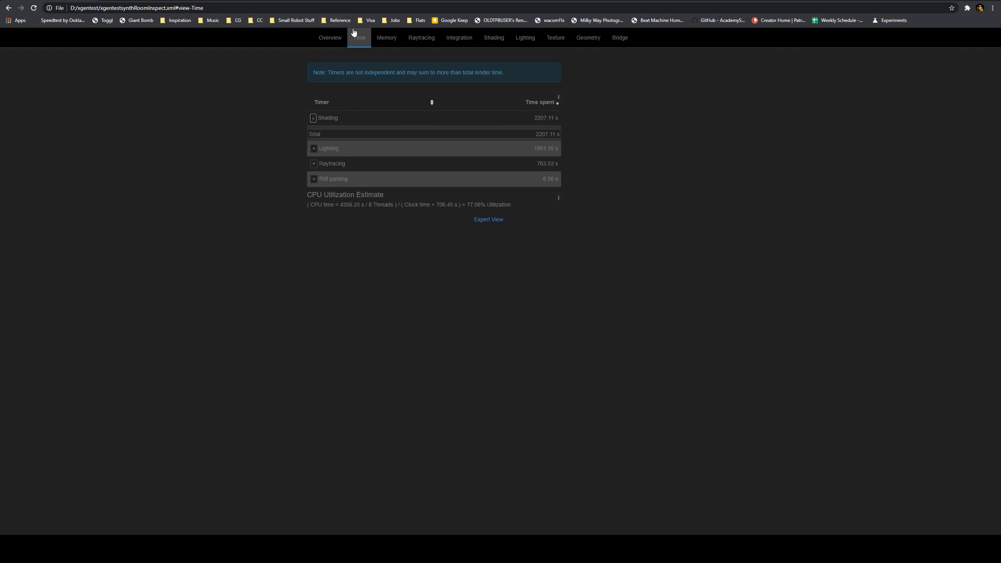
{"action": "left_click", "coordinate": [315, 149]}
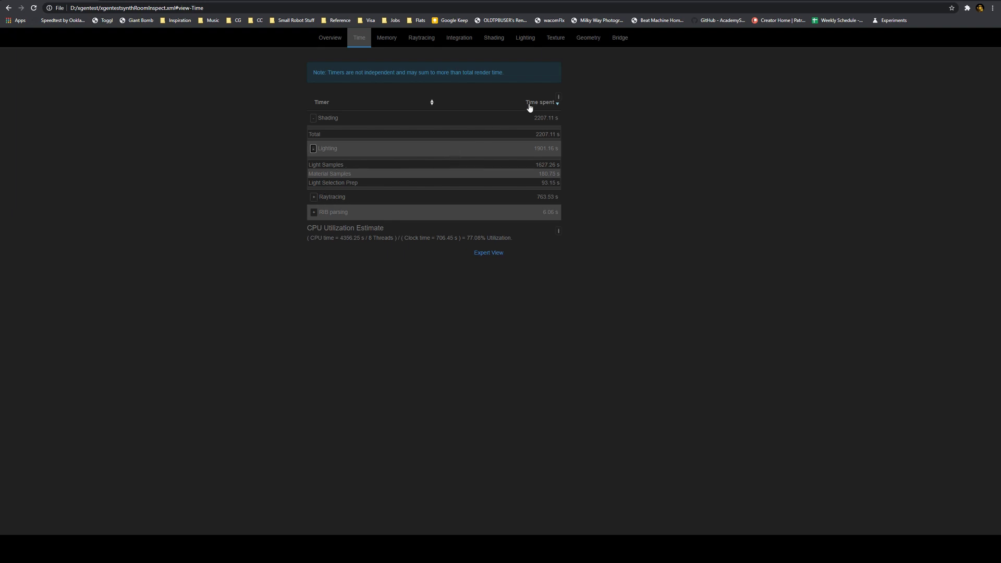
{"action": "left_click_drag", "start_coordinate": [535, 165], "coordinate": [565, 177]}
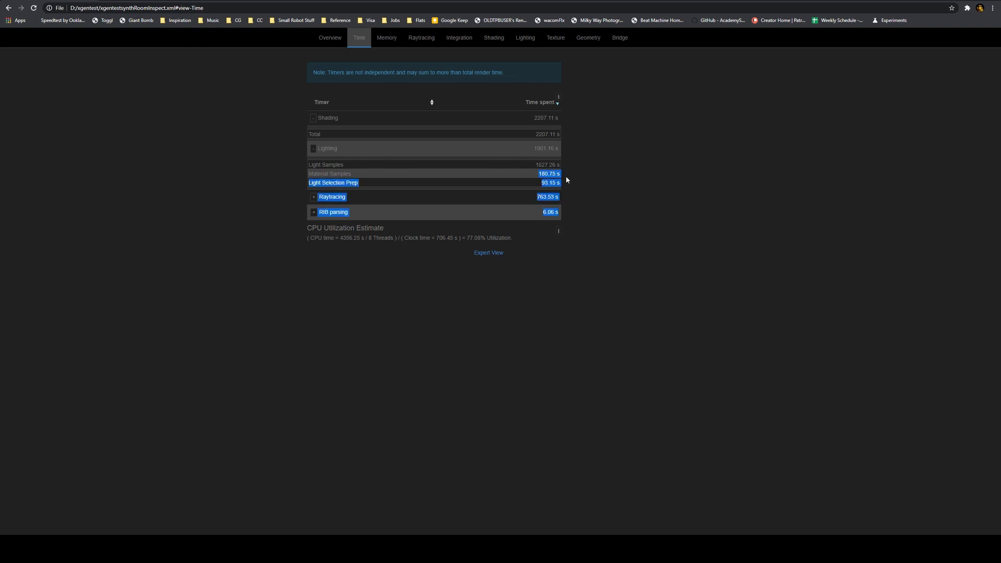
{"action": "left_click", "coordinate": [577, 177]}
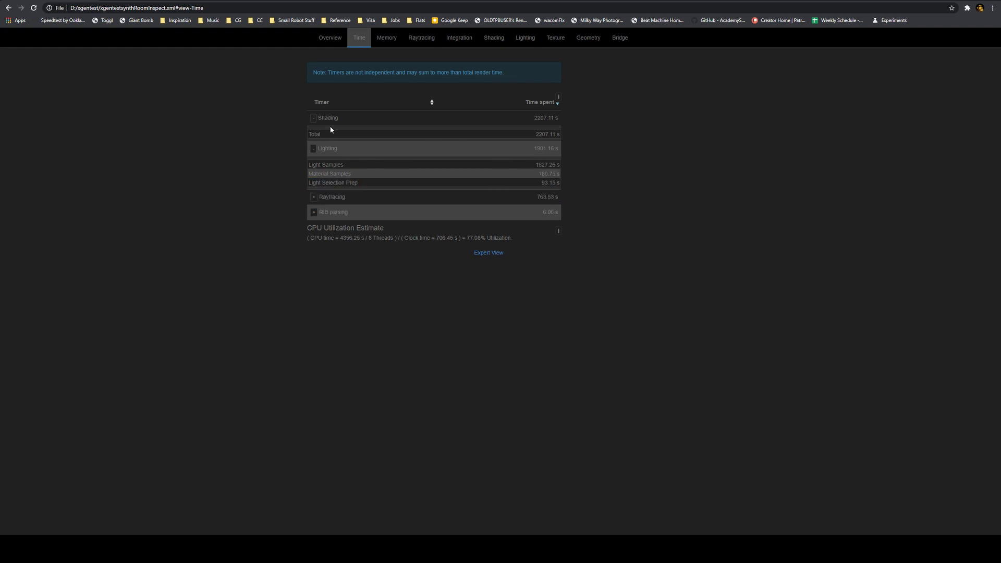
Step: Collapse Lighting, expand Raytracing, and compare Indirect Rays 242.70 with Direct Lighting Rays 48.48
{"action": "left_click", "coordinate": [313, 148]}
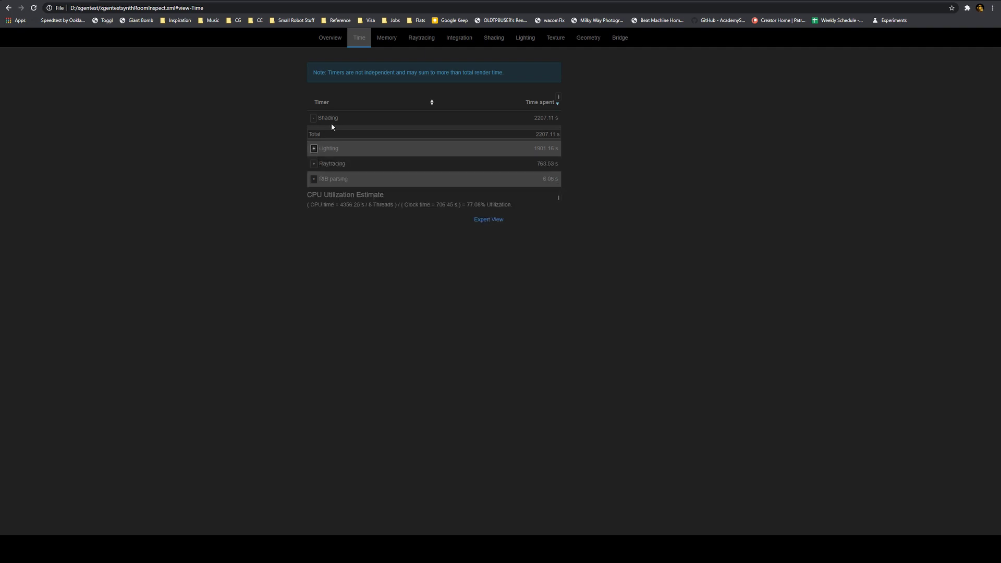
{"action": "left_click", "coordinate": [314, 163]}
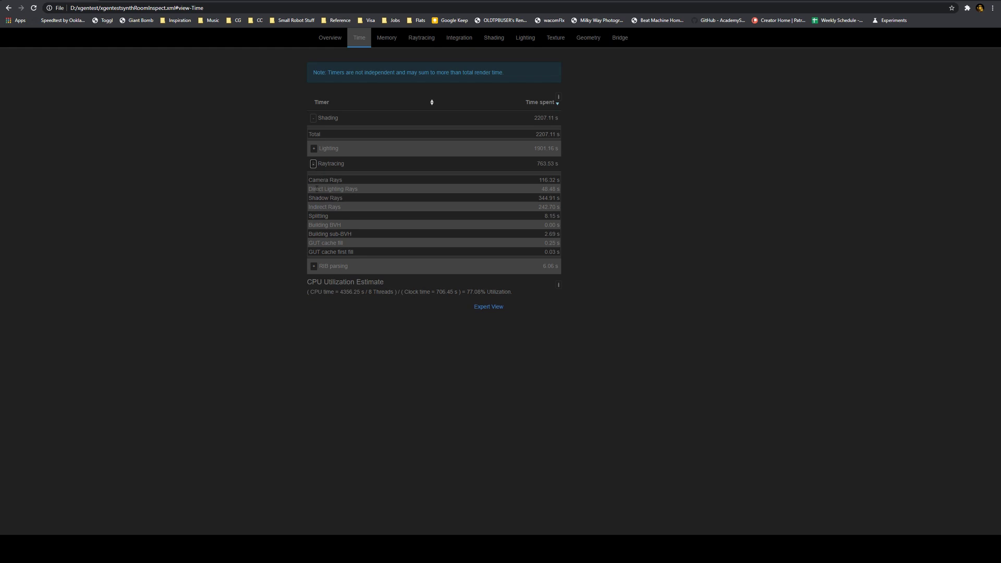
{"action": "left_click_drag", "start_coordinate": [309, 207], "coordinate": [568, 208]}
{"action": "double_click", "coordinate": [546, 207]}
{"action": "double_click", "coordinate": [546, 189]}
{"action": "double_click", "coordinate": [546, 207]}
{"action": "double_click", "coordinate": [548, 188]}
Step: On the Memory tab, expand Texture 2D to show Texture Cache at 1081.98 MB and PTexture Cache
{"action": "left_click", "coordinate": [386, 37]}
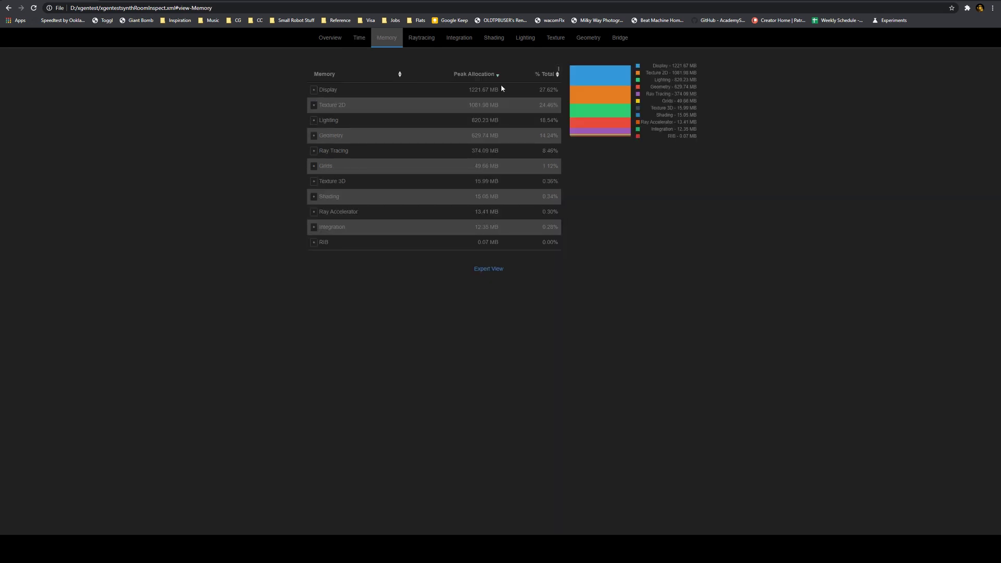
{"action": "left_click_drag", "start_coordinate": [317, 91], "coordinate": [560, 144]}
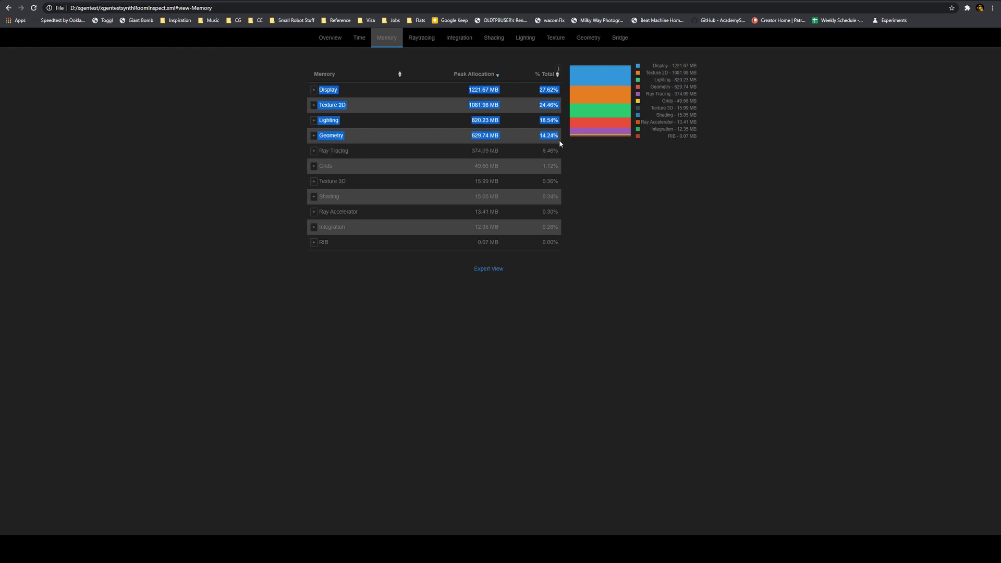
{"action": "left_click", "coordinate": [313, 135]}
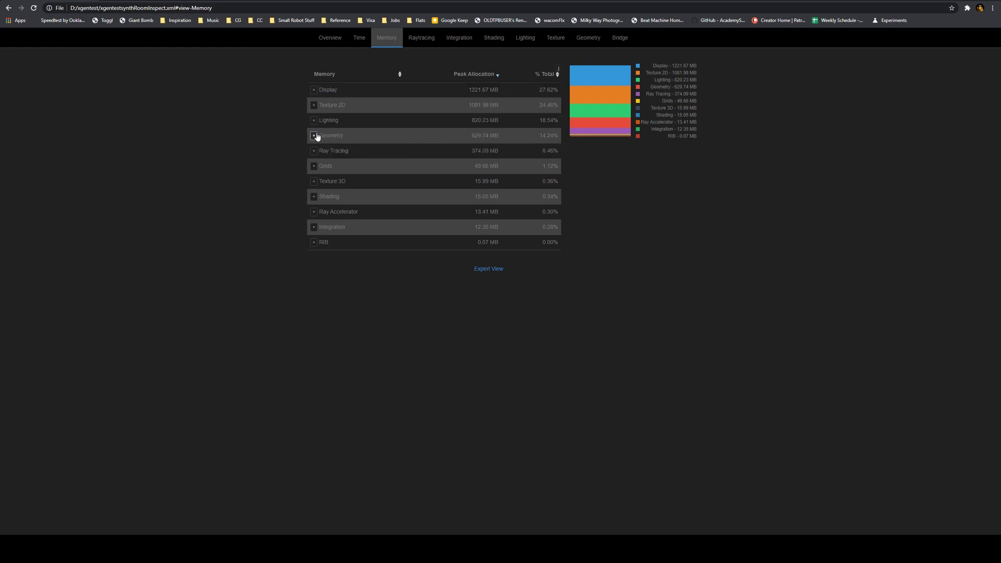
{"action": "left_click", "coordinate": [313, 136]}
{"action": "left_click", "coordinate": [314, 105]}
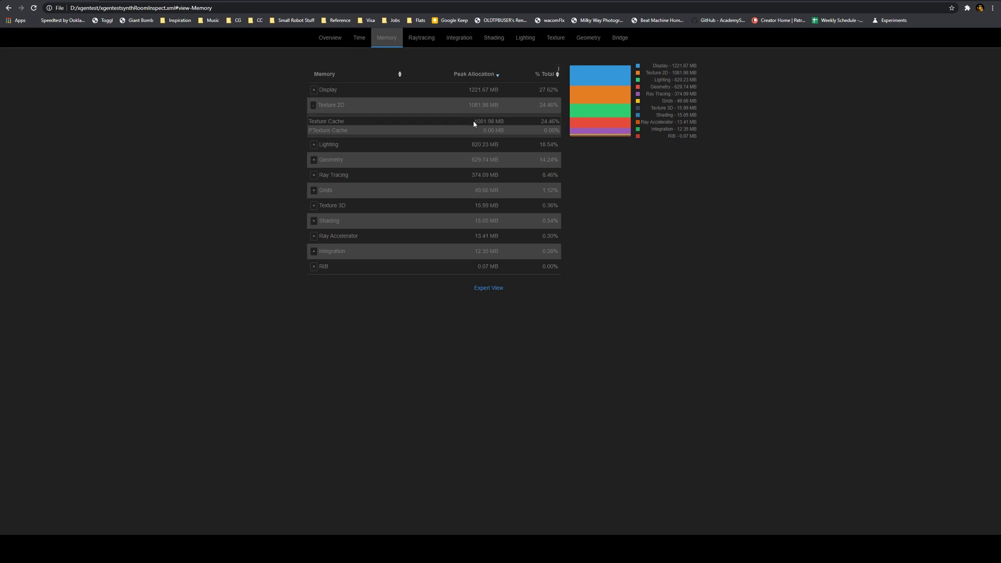
{"action": "left_click", "coordinate": [383, 134]}
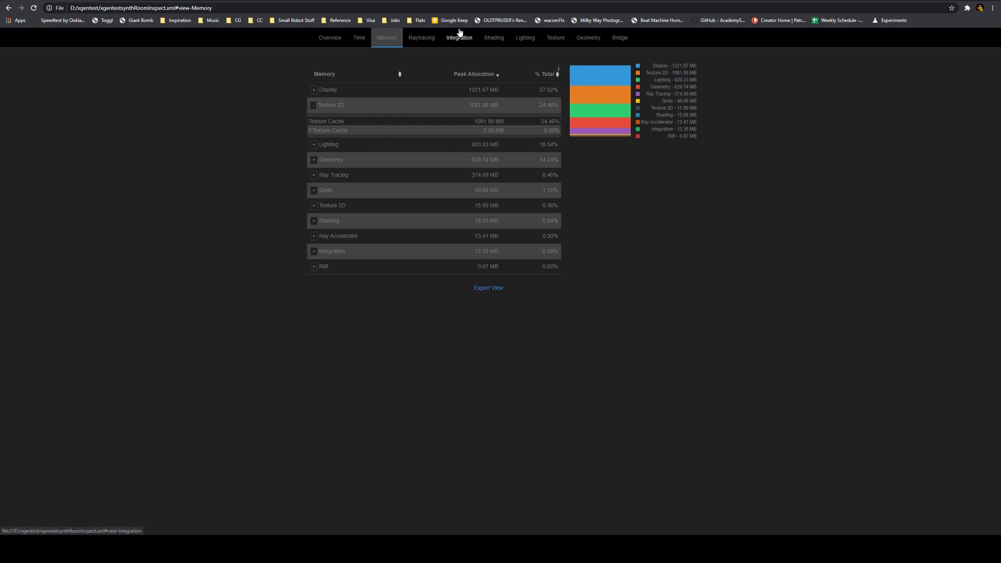
Step: On the Texture tab, highlight the first and last rows of the texture Files table
{"action": "left_click", "coordinate": [555, 37]}
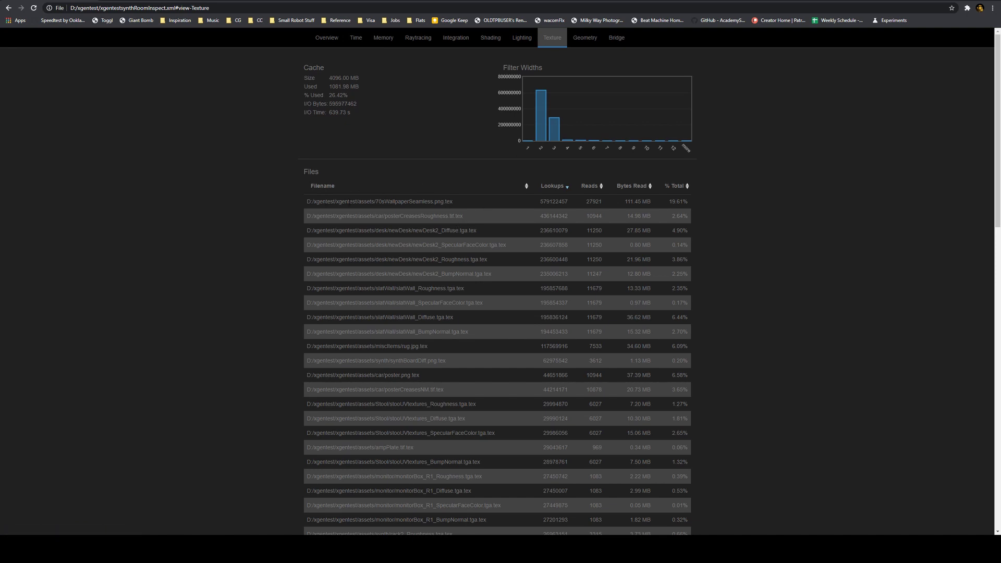
{"action": "left_click_drag", "start_coordinate": [308, 202], "coordinate": [691, 205]}
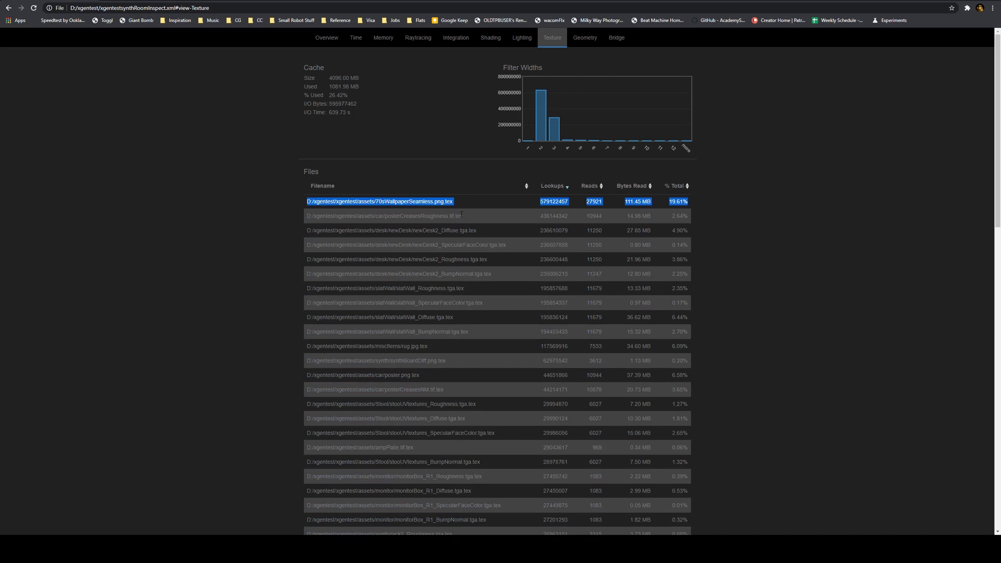
{"action": "left_click", "coordinate": [678, 201]}
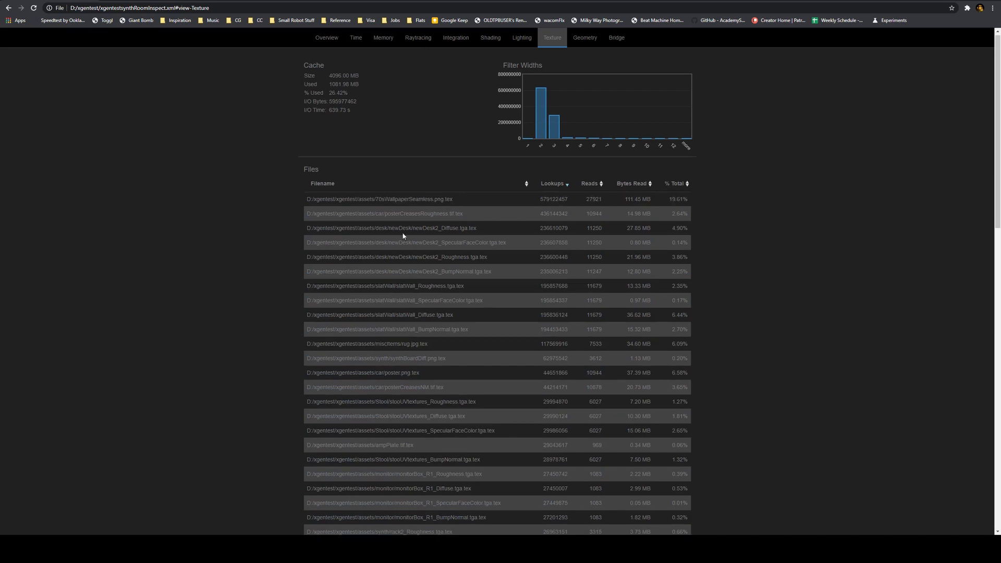
{"action": "scroll", "coordinate": [402, 282], "scroll_direction": "down", "scroll_amount": 15}
{"action": "left_click_drag", "start_coordinate": [322, 496], "coordinate": [723, 487]}
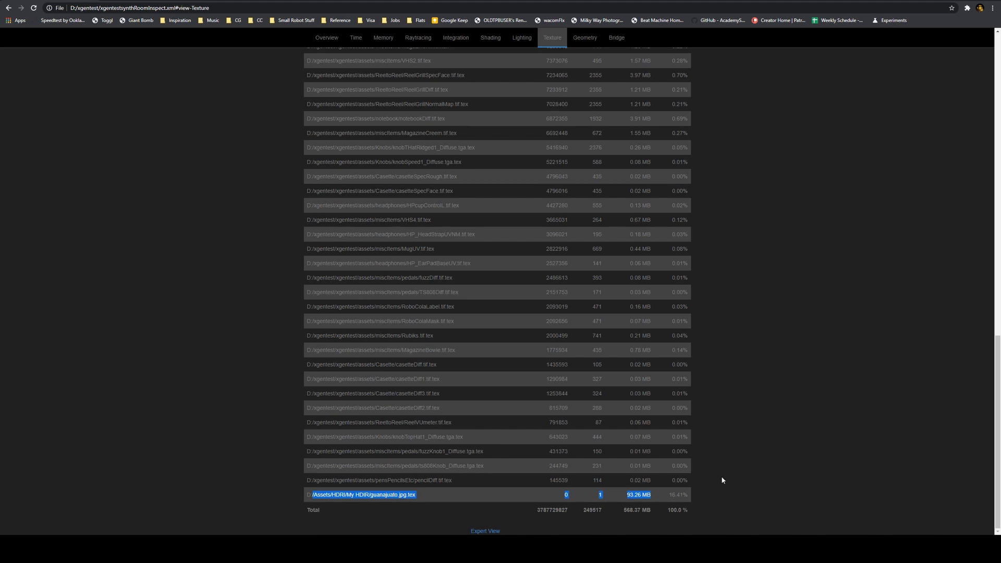
{"action": "left_click", "coordinate": [717, 483]}
Step: Scroll back through the Files table and move on to the Geometry statistics
{"action": "scroll", "coordinate": [704, 485], "scroll_direction": "up", "scroll_amount": 10}
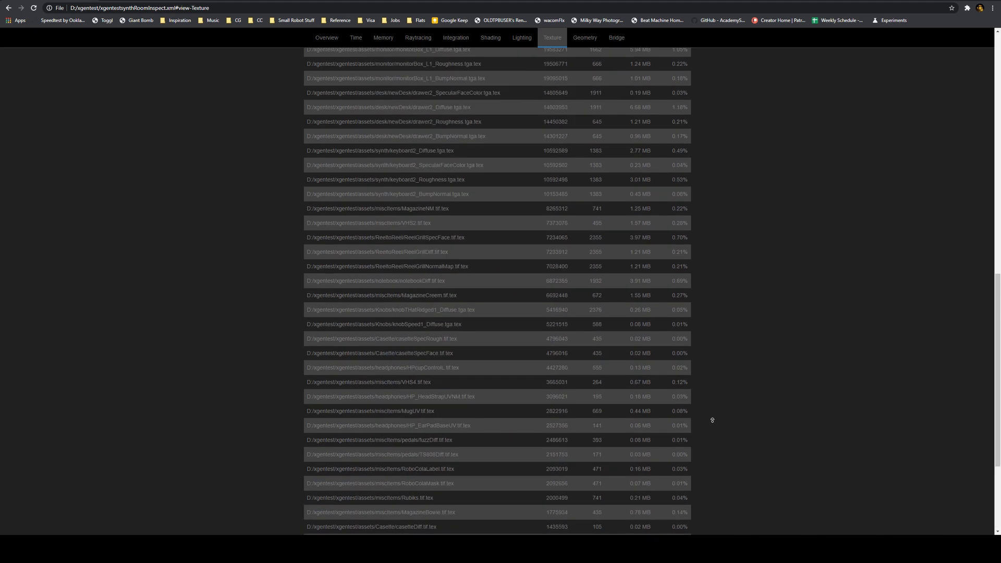
{"action": "scroll", "coordinate": [721, 425], "scroll_direction": "up", "scroll_amount": 5}
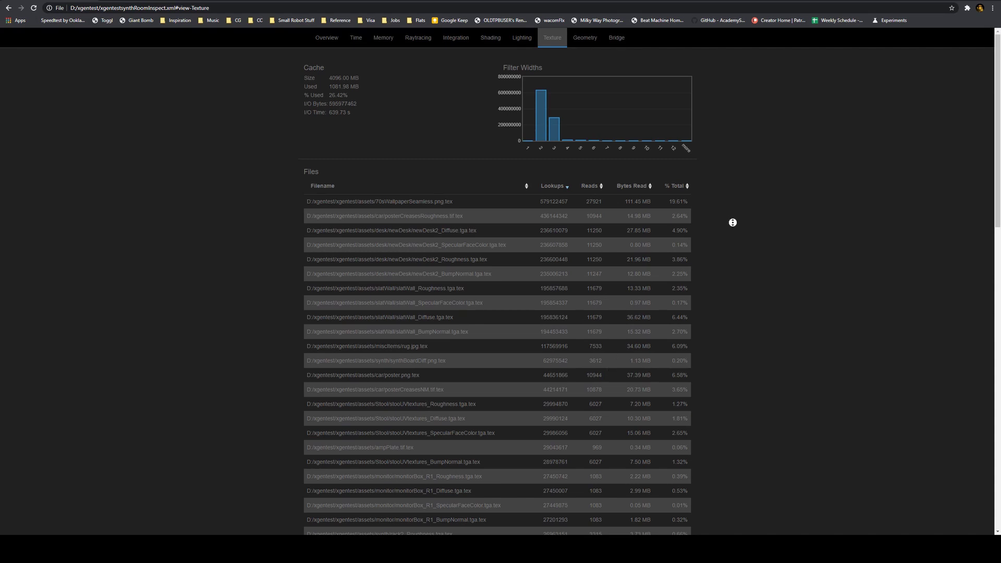
{"action": "scroll", "coordinate": [725, 300], "scroll_direction": "down", "scroll_amount": 10}
{"action": "scroll", "coordinate": [724, 301], "scroll_direction": "down", "scroll_amount": 4}
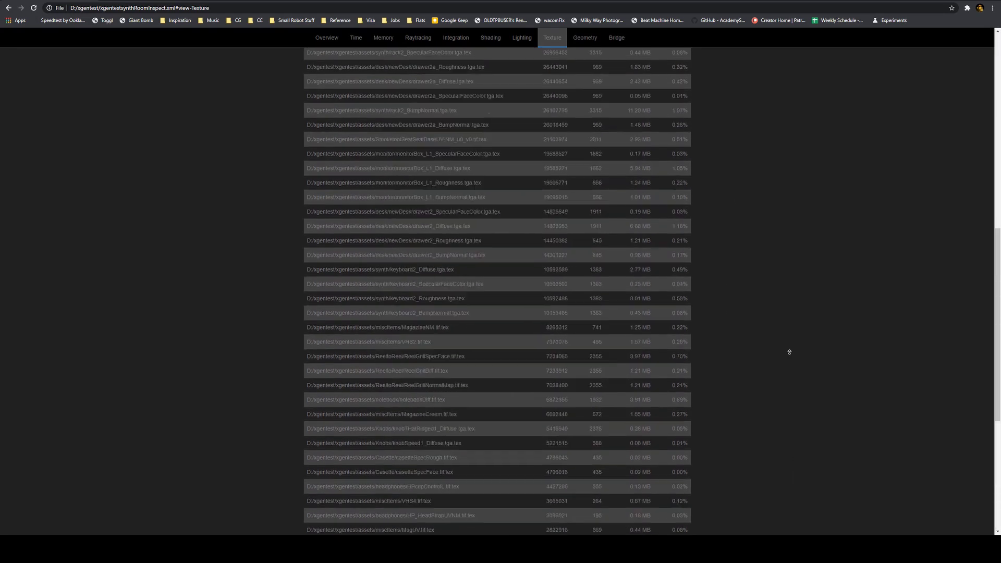
{"action": "scroll", "coordinate": [766, 331], "scroll_direction": "up", "scroll_amount": 15}
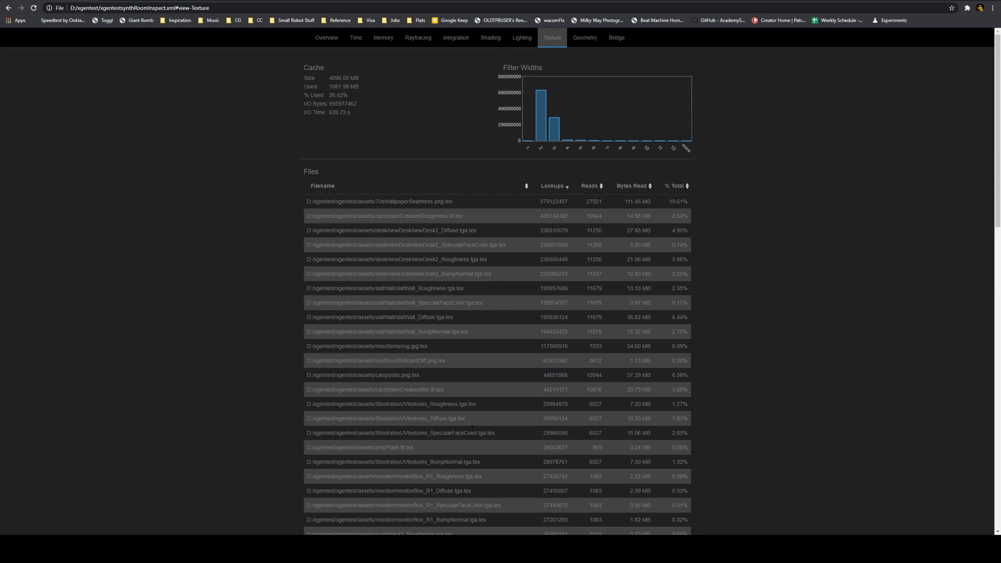
{"action": "key", "text": "Right"}
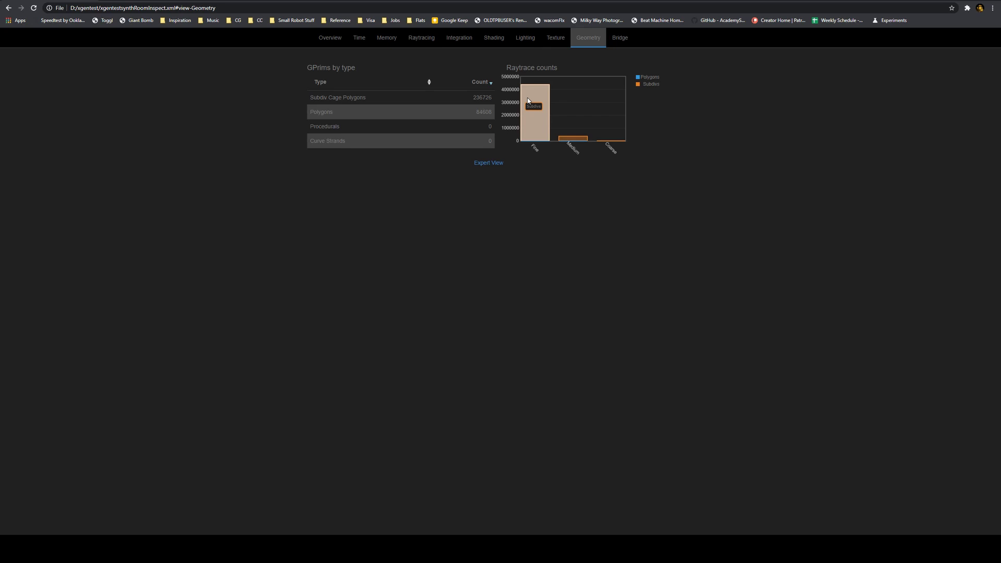
Step: Highlight the Geometry tab's Subdiv Cage Polygons and Polygons counts (236726, 84606)
{"action": "left_click_drag", "start_coordinate": [463, 96], "coordinate": [493, 117]}
{"action": "left_click", "coordinate": [551, 180]}
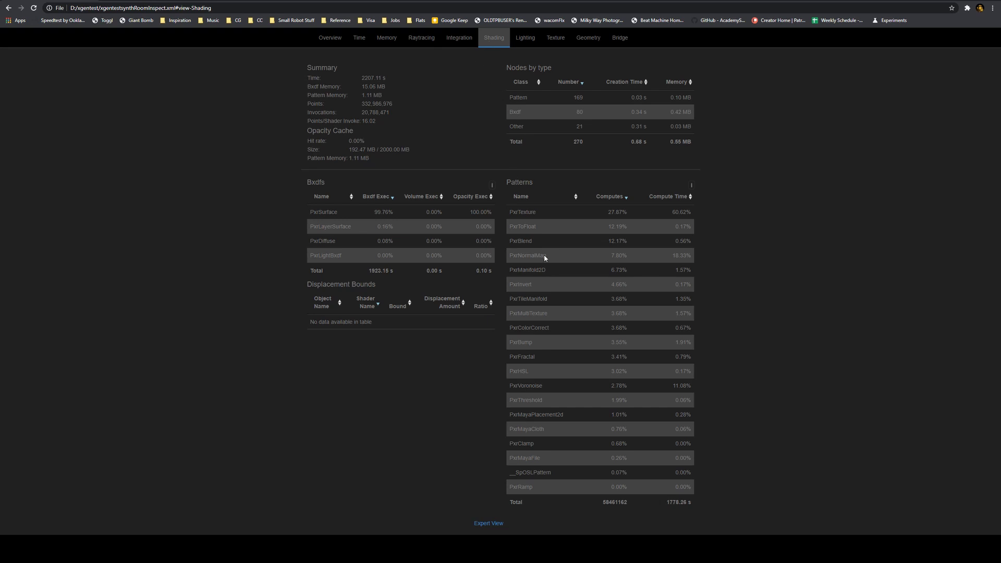
{"action": "left_click_drag", "start_coordinate": [508, 210], "coordinate": [687, 473]}
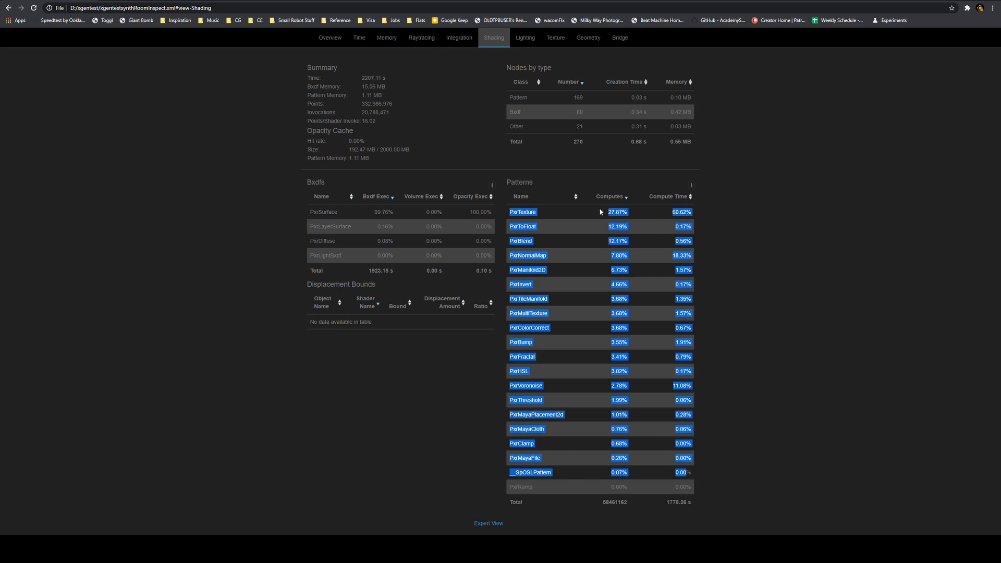
{"action": "left_click_drag", "start_coordinate": [509, 207], "coordinate": [693, 214]}
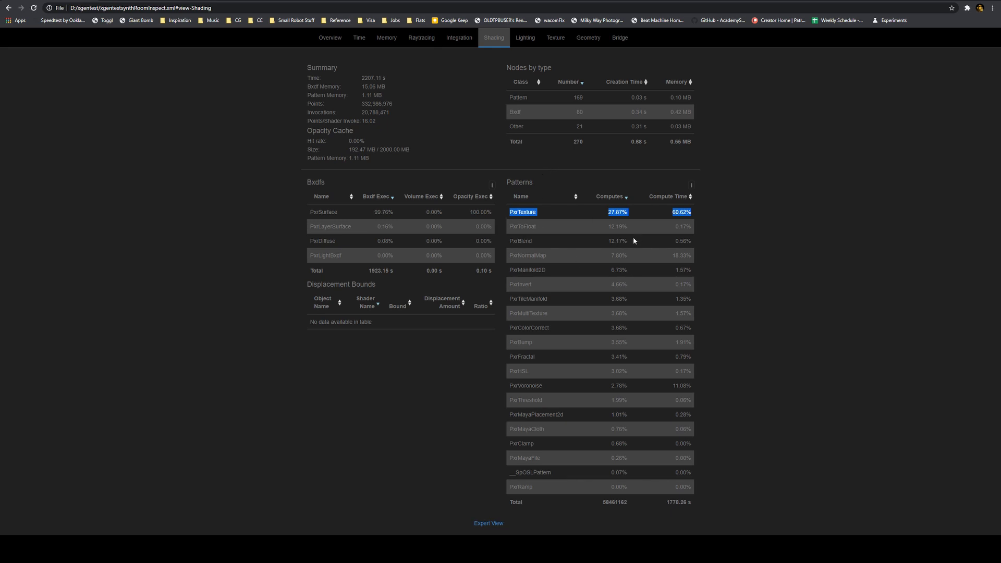
{"action": "left_click_drag", "start_coordinate": [509, 227], "coordinate": [692, 226]}
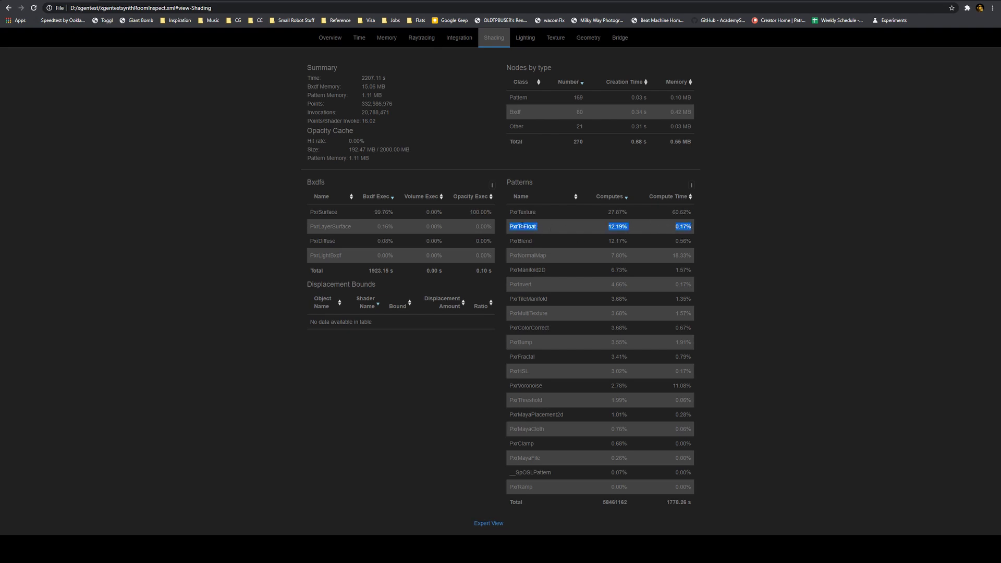
{"action": "left_click_drag", "start_coordinate": [508, 226], "coordinate": [688, 229]}
{"action": "left_click_drag", "start_coordinate": [671, 255], "coordinate": [697, 259]}
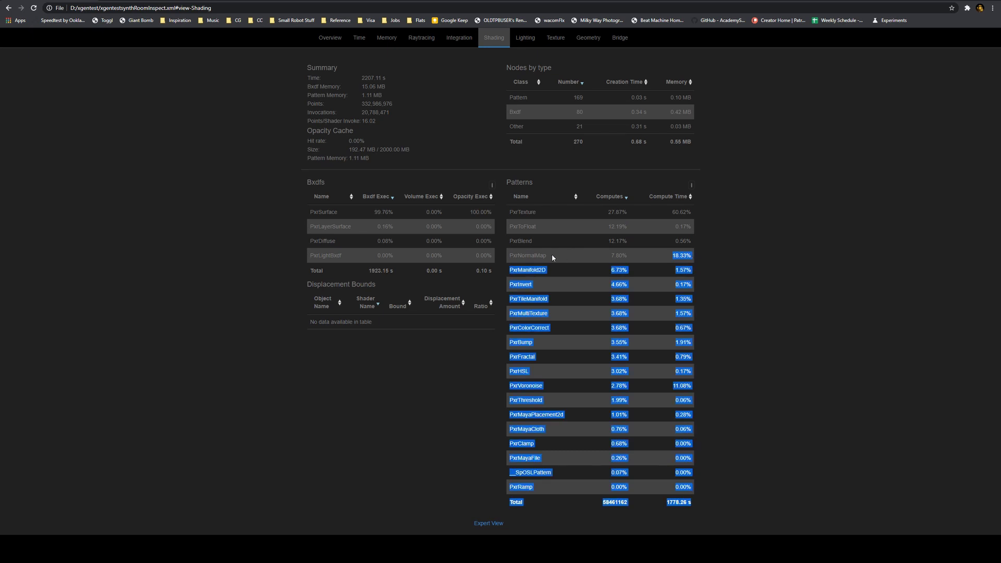
{"action": "left_click", "coordinate": [505, 256]}
{"action": "left_click_drag", "start_coordinate": [511, 256], "coordinate": [568, 257]}
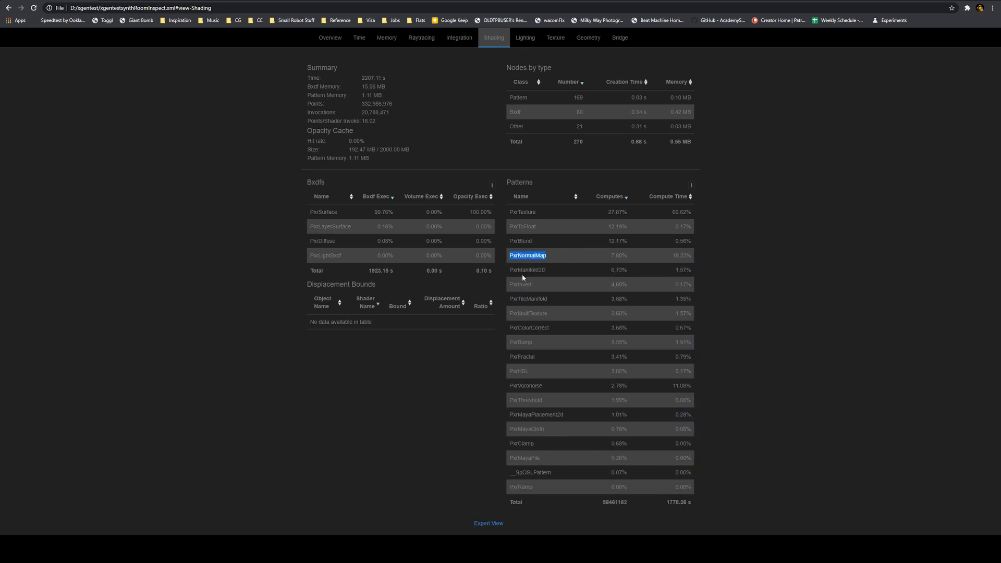
{"action": "left_click_drag", "start_coordinate": [507, 341], "coordinate": [563, 349]}
{"action": "left_click_drag", "start_coordinate": [670, 339], "coordinate": [678, 500]}
{"action": "left_click", "coordinate": [670, 341]}
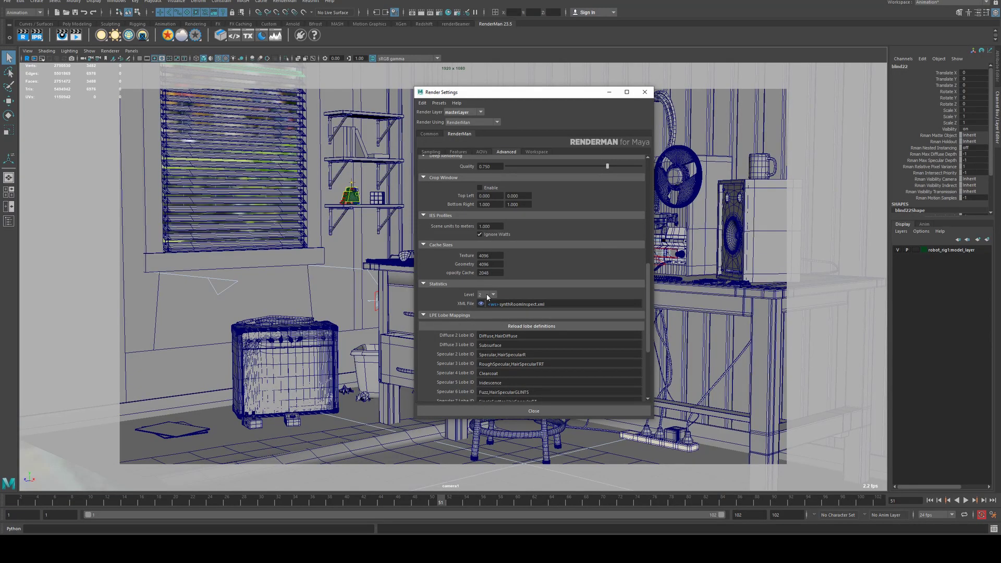
Step: Choose a Statistics Level in Render Settings for the second scene's render
{"action": "left_click", "coordinate": [486, 295]}
{"action": "left_click", "coordinate": [486, 311]}
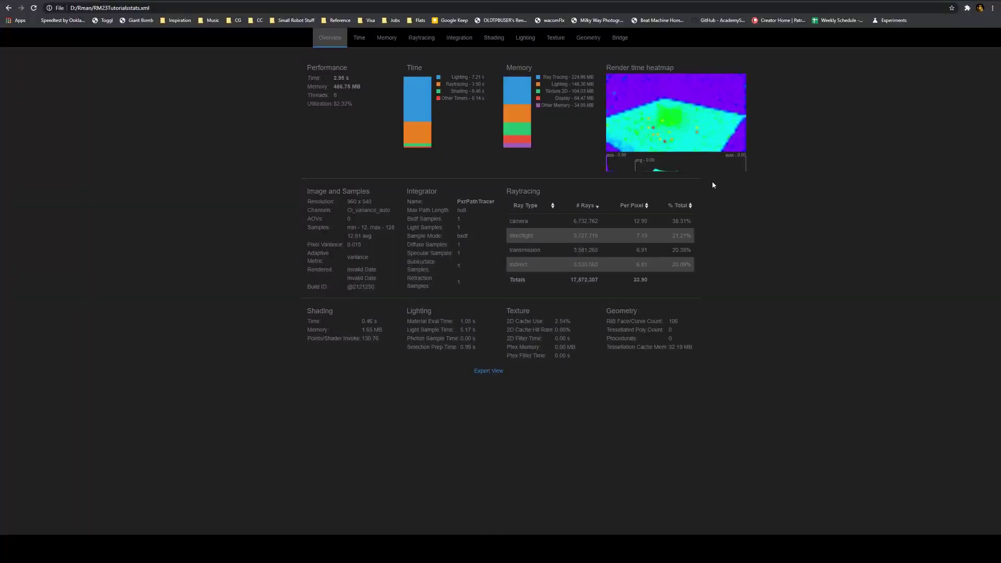